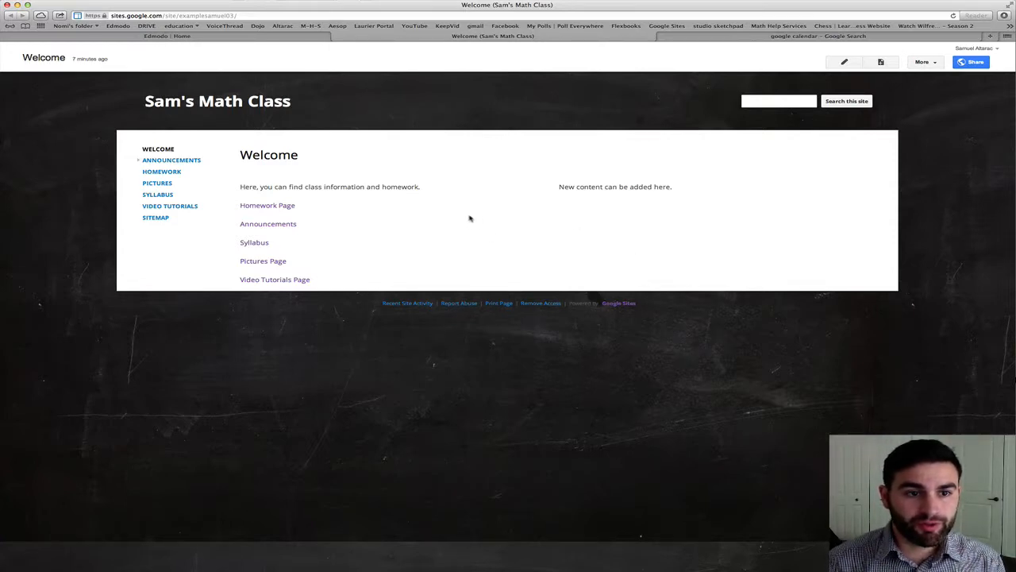
Switch to the Google search results and open Google Calendar from them
{"action": "left_click", "coordinate": [793, 37]}
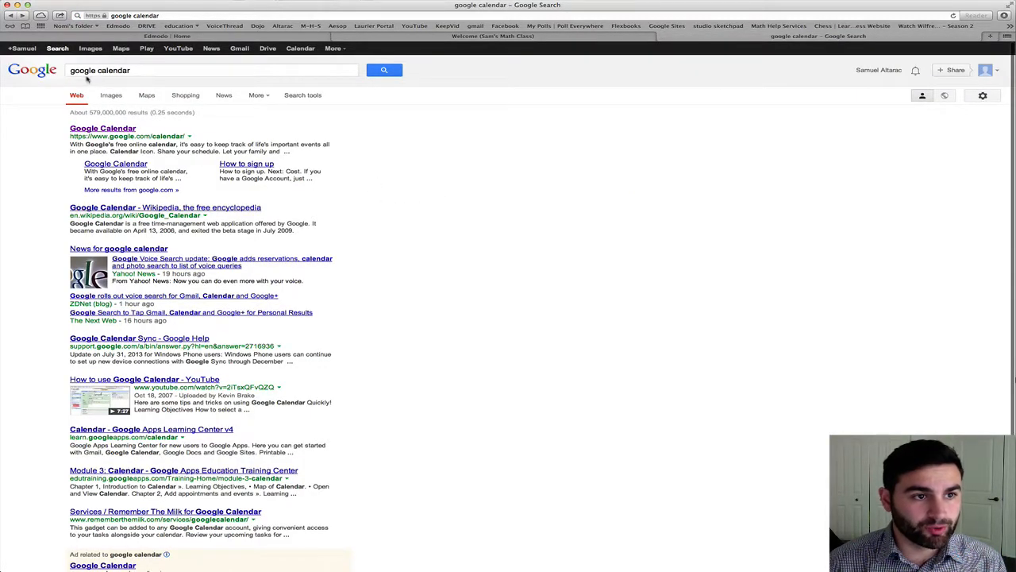
{"action": "left_click", "coordinate": [100, 131]}
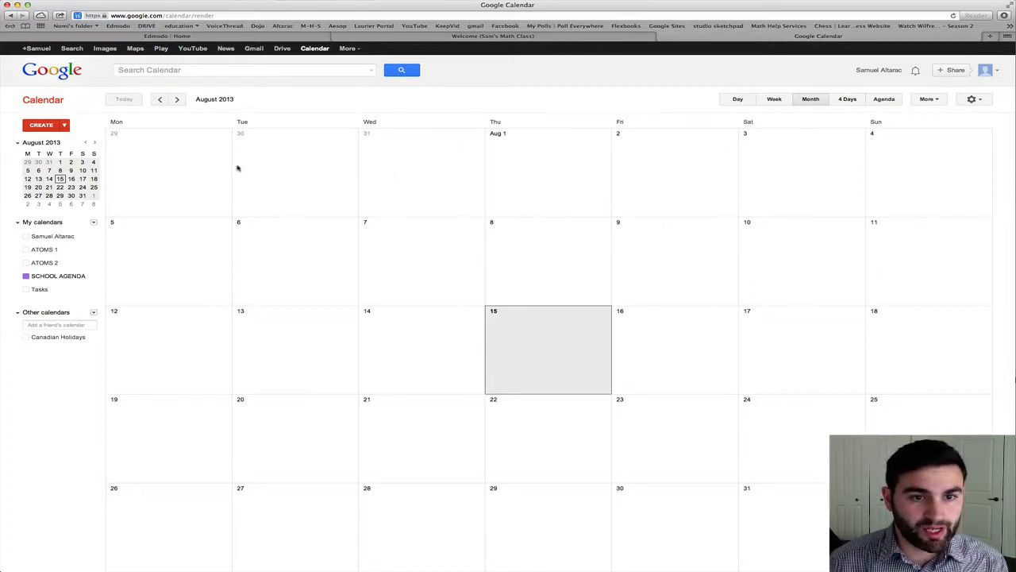
Toggle the visibility of the SCHOOL AGENDA calendar off and back on
{"action": "left_click", "coordinate": [44, 289]}
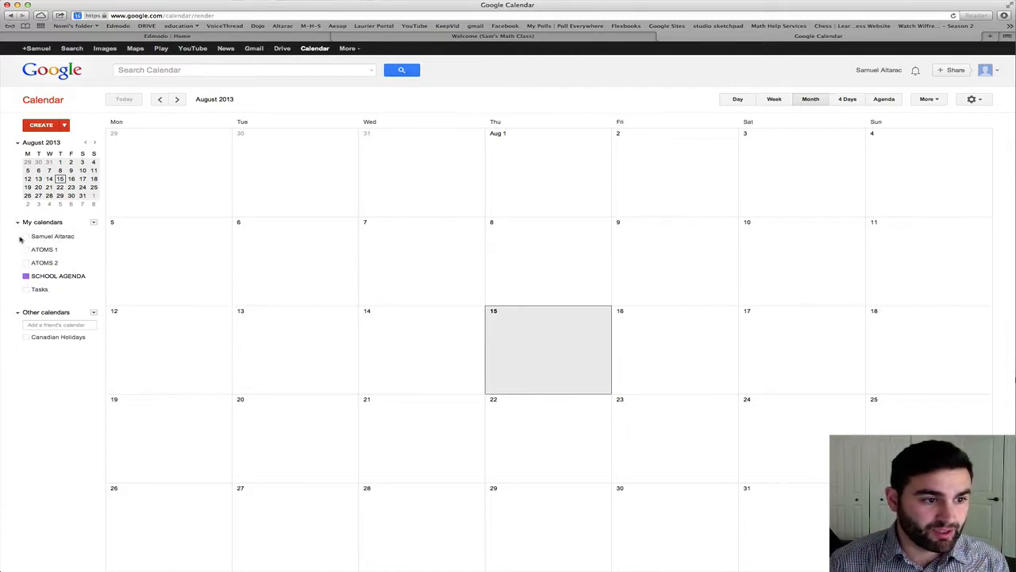
{"action": "left_click", "coordinate": [26, 277]}
{"action": "left_click", "coordinate": [26, 278]}
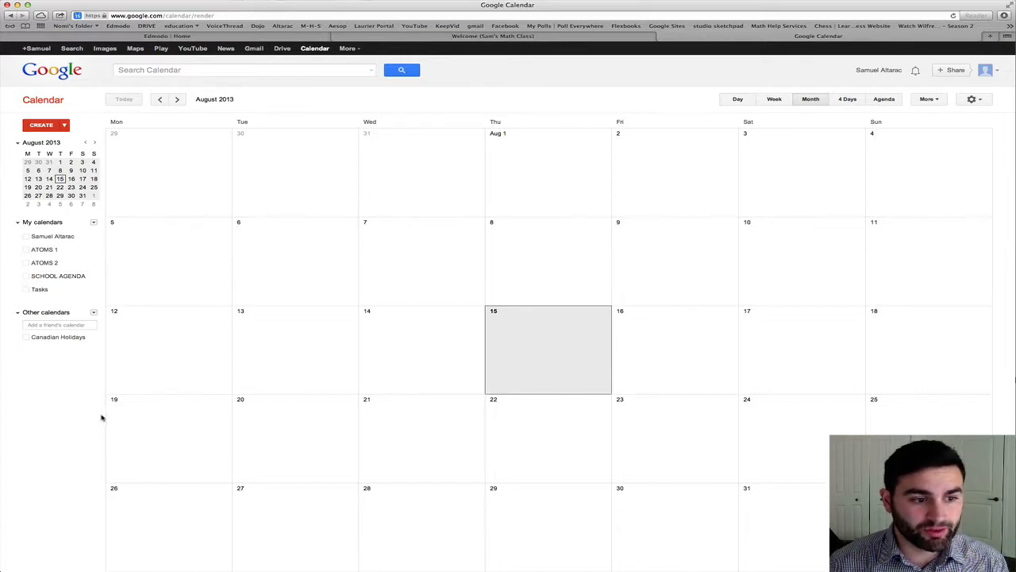
{"action": "left_click", "coordinate": [26, 276]}
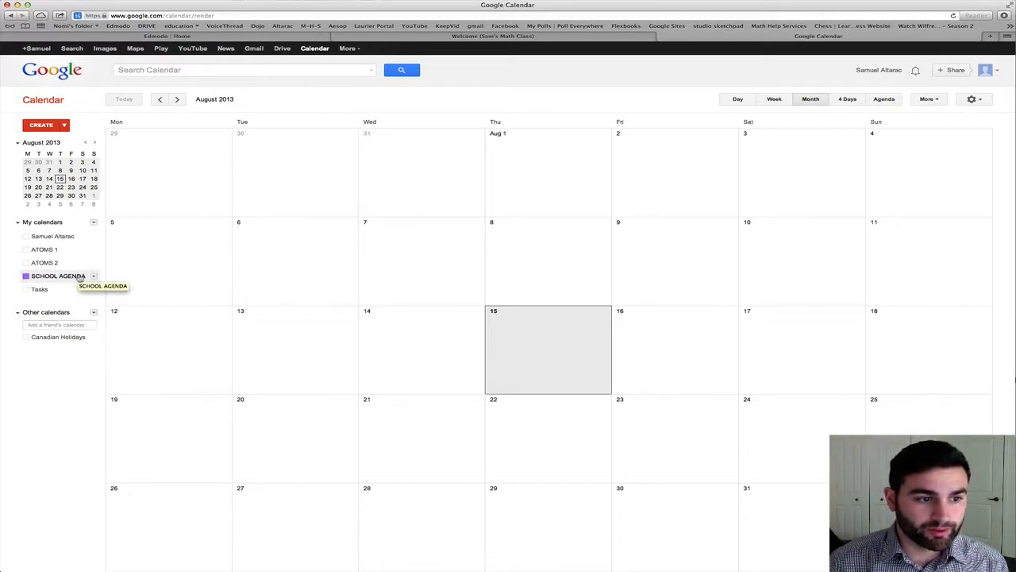
{"action": "left_click", "coordinate": [26, 277]}
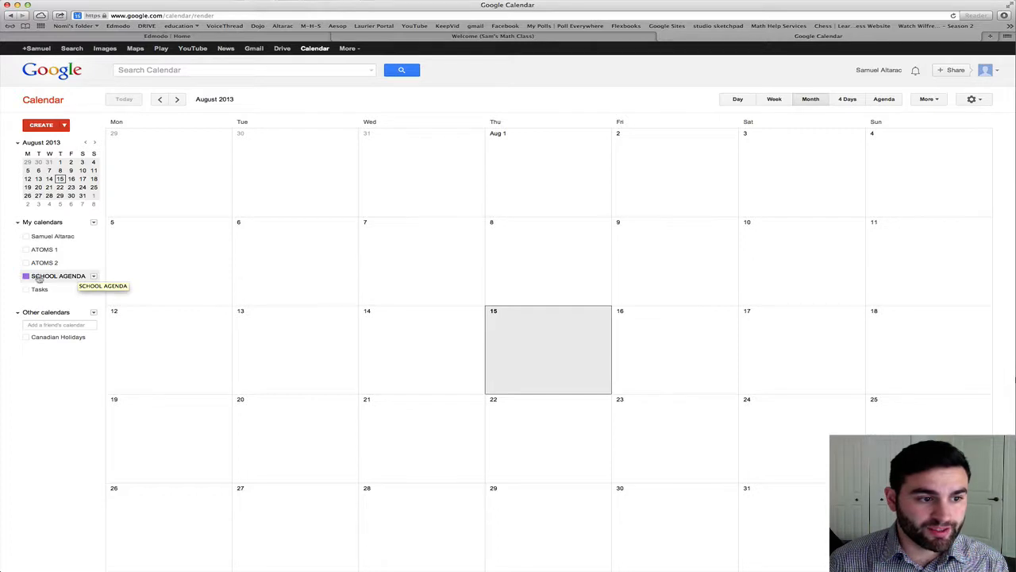
Open the calendar settings of the SCHOOL AGENDA calendar
{"action": "left_click", "coordinate": [94, 277]}
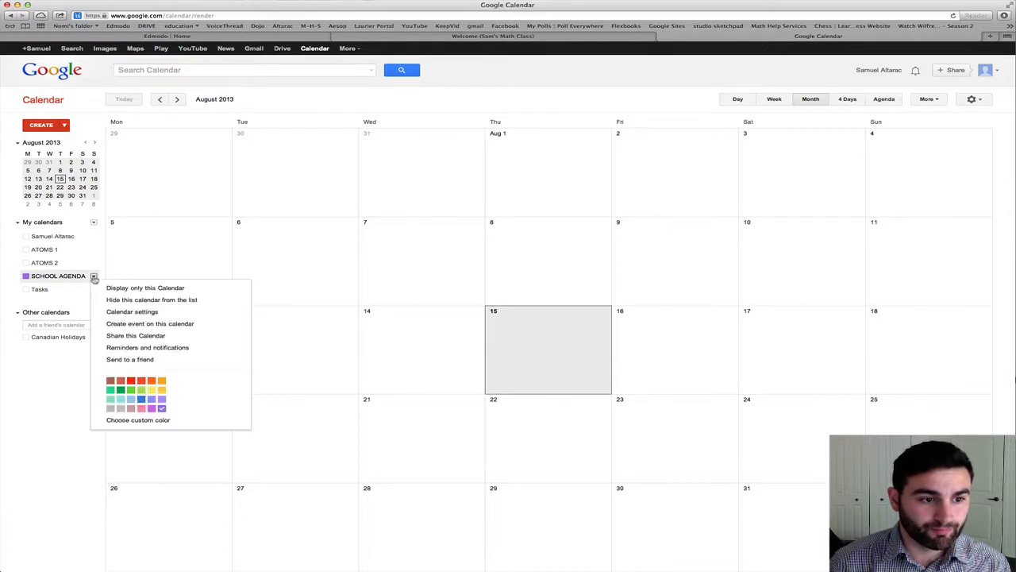
{"action": "left_click", "coordinate": [143, 313]}
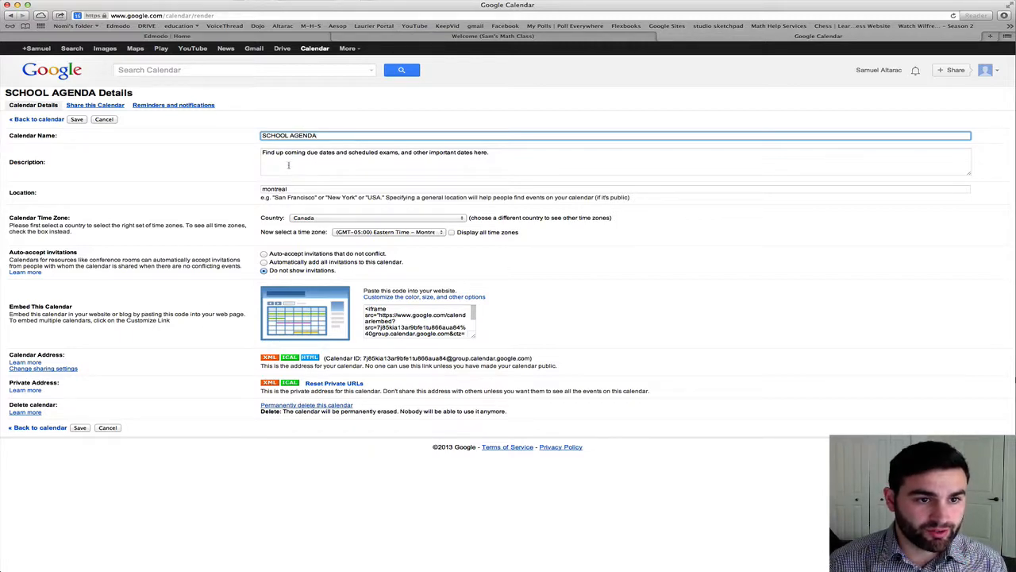
{"action": "left_click", "coordinate": [499, 158]}
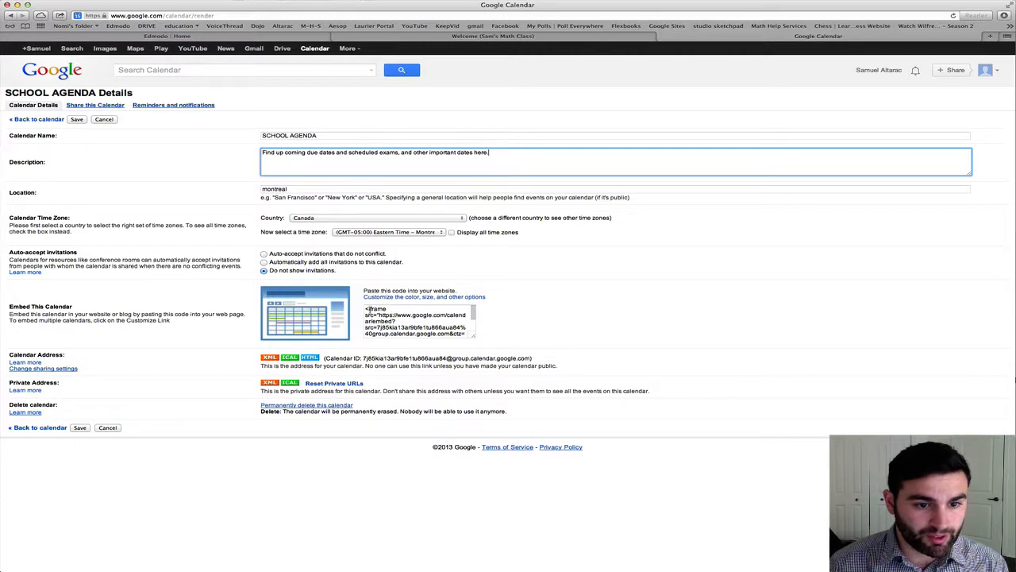
Copy the complete embed code of the SCHOOL AGENDA calendar
{"action": "left_click", "coordinate": [369, 309]}
{"action": "left_click", "coordinate": [378, 315]}
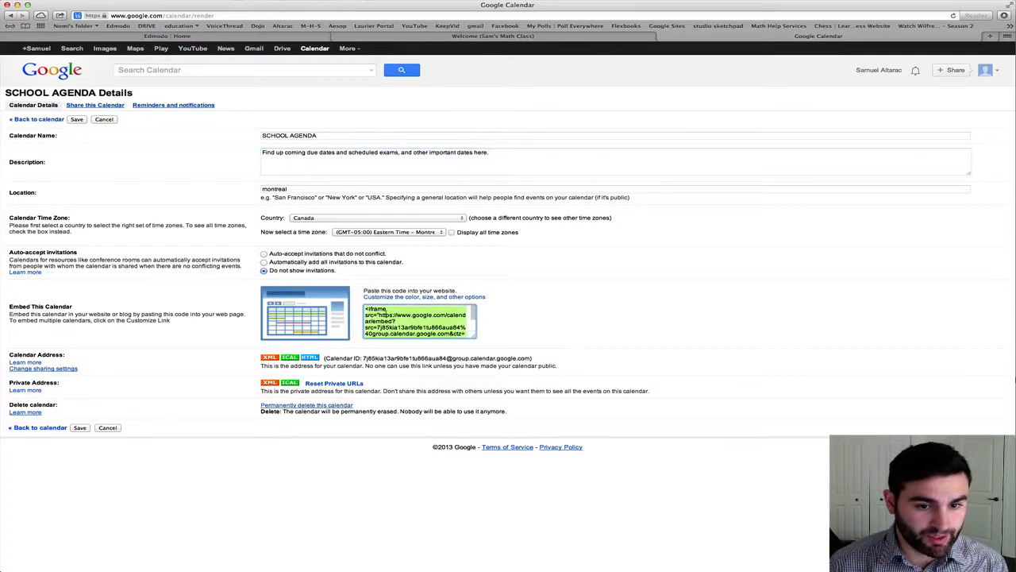
{"action": "left_click_drag", "start_coordinate": [475, 316], "coordinate": [475, 326]}
{"action": "right_click", "coordinate": [405, 324]}
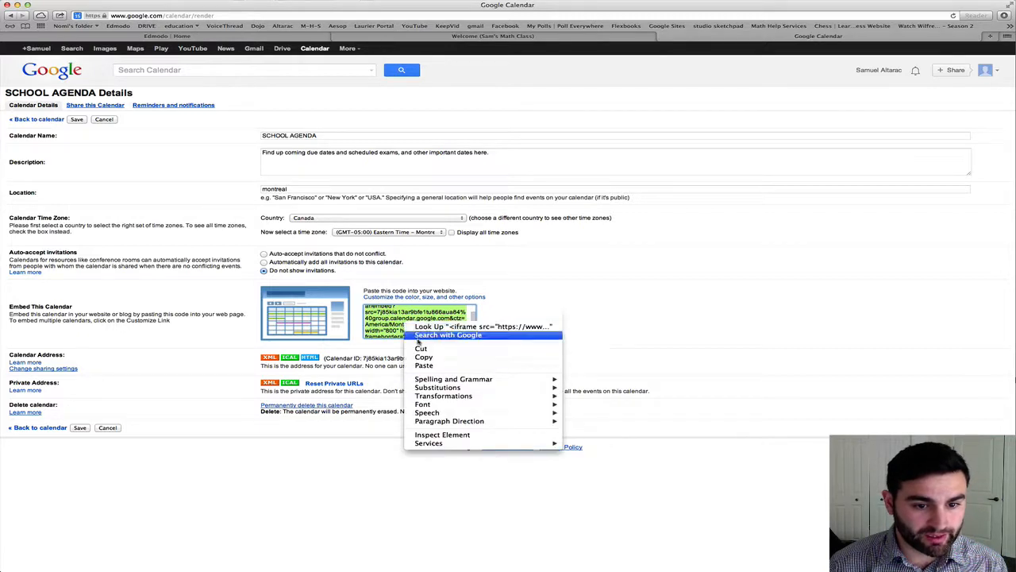
{"action": "left_click", "coordinate": [423, 356]}
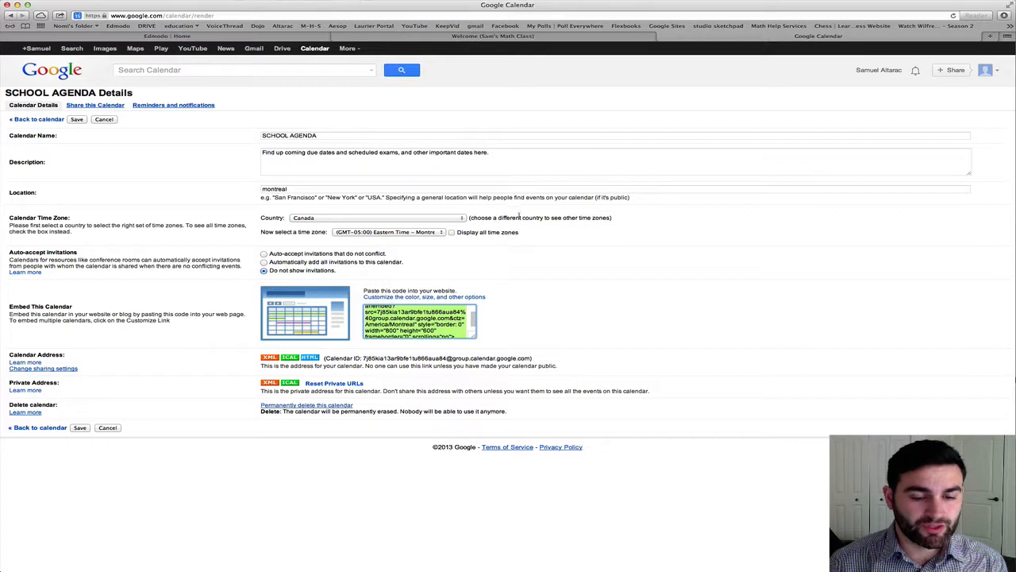
Switch to the math class site, start editing the Welcome page and delete the placeholder text "New content can be added here."
{"action": "left_click", "coordinate": [481, 36]}
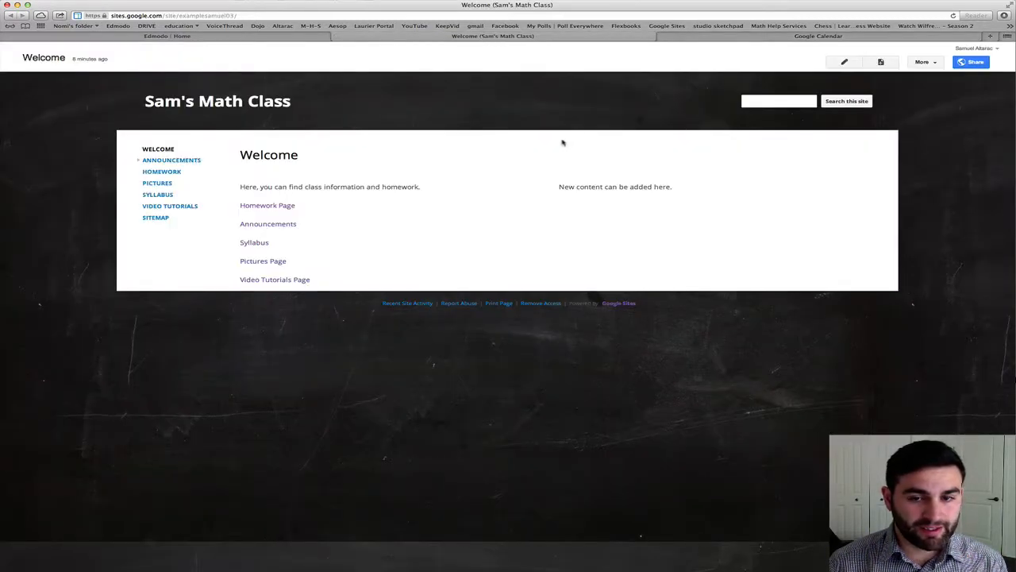
{"action": "left_click", "coordinate": [845, 62]}
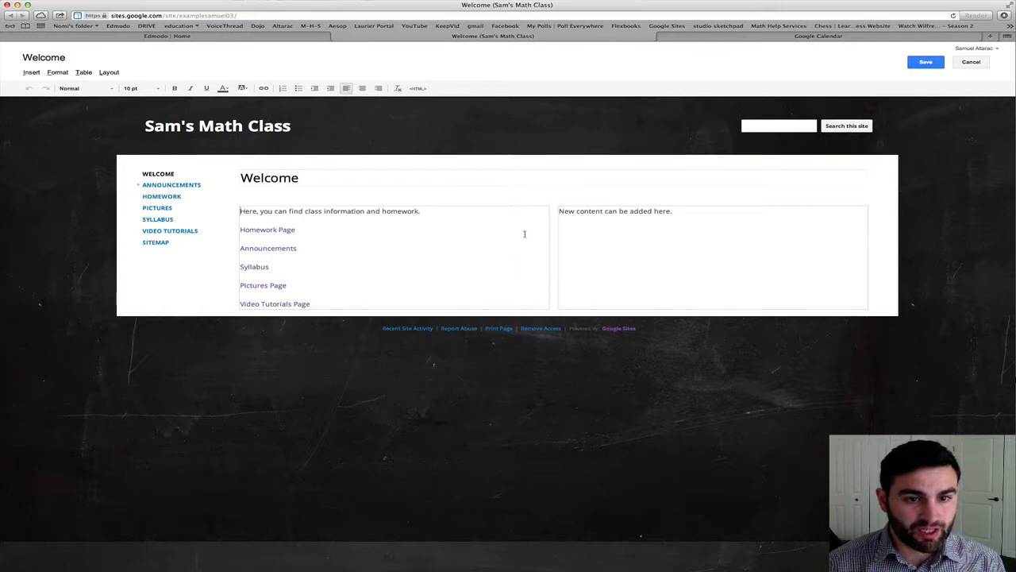
{"action": "left_click_drag", "start_coordinate": [672, 212], "coordinate": [559, 211]}
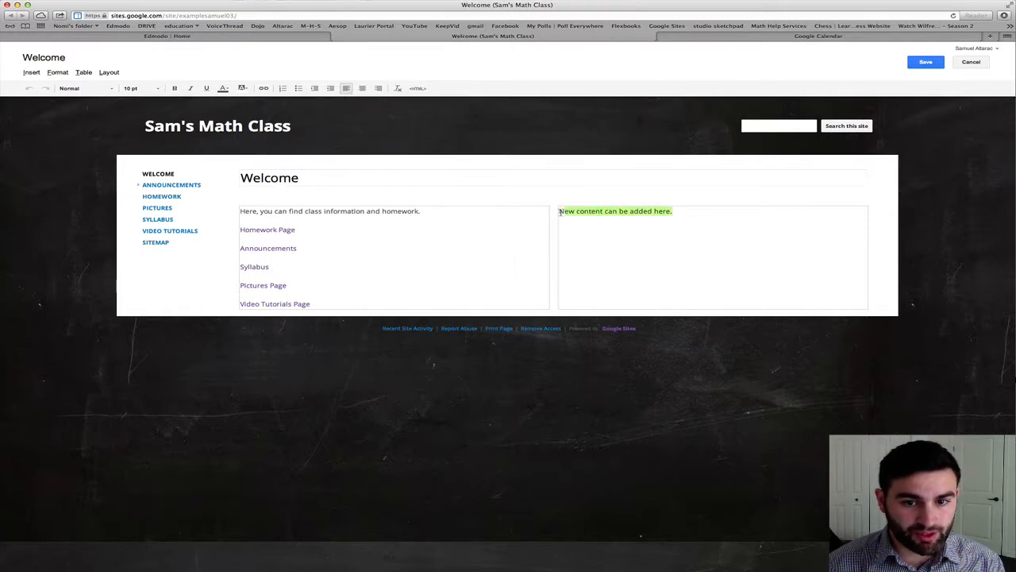
{"action": "key", "text": "BackSpace"}
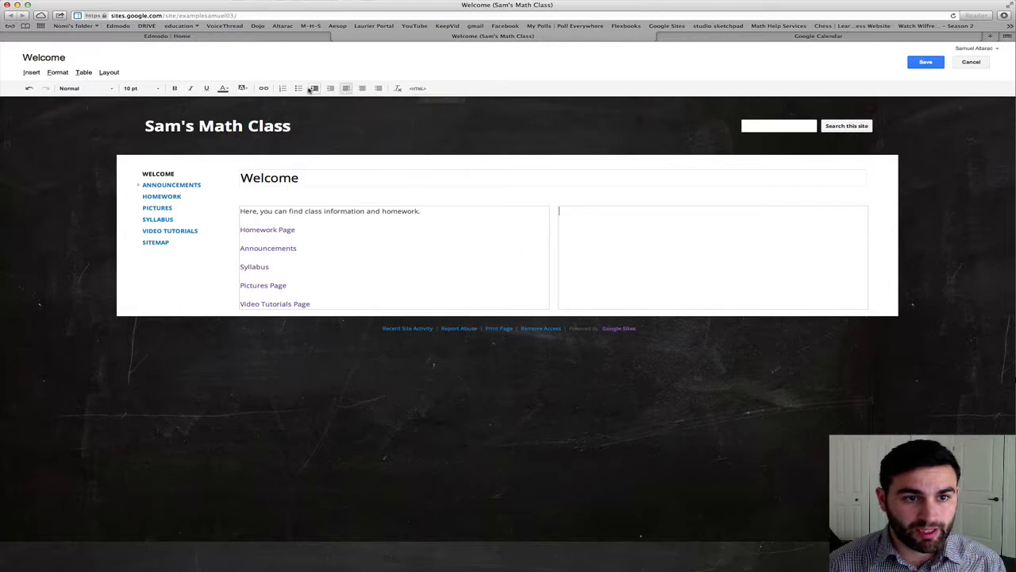
Replace the empty column's HTML with the copied calendar embed code and update the Welcome page content
{"action": "left_click", "coordinate": [418, 88]}
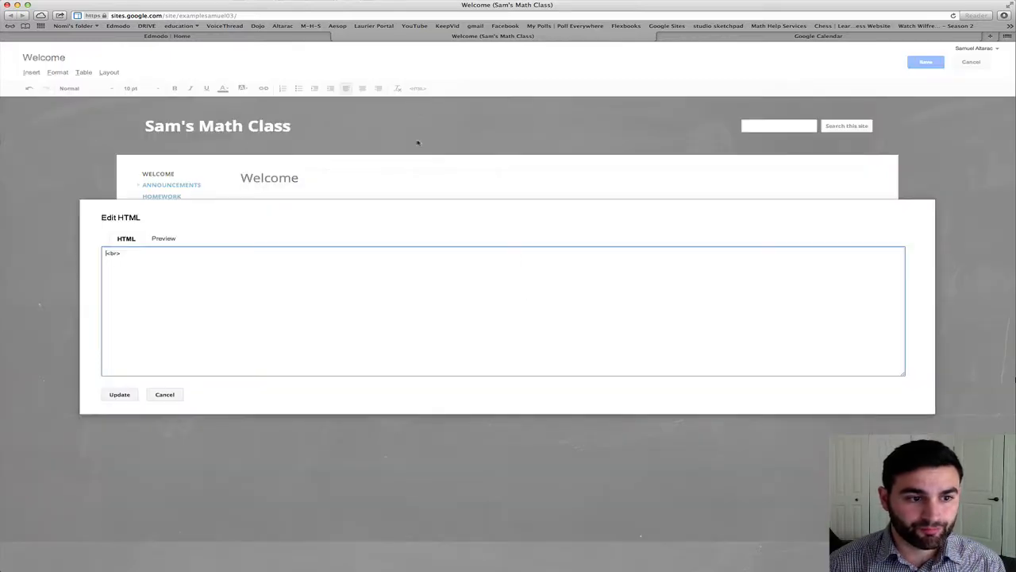
{"action": "key", "text": "BackSpace"}
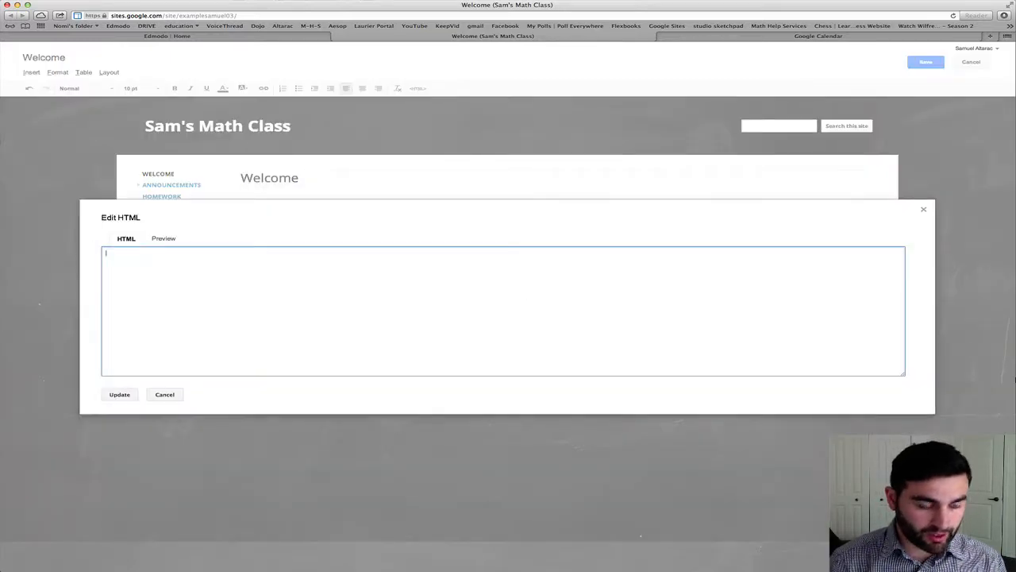
{"action": "right_click", "coordinate": [224, 301]}
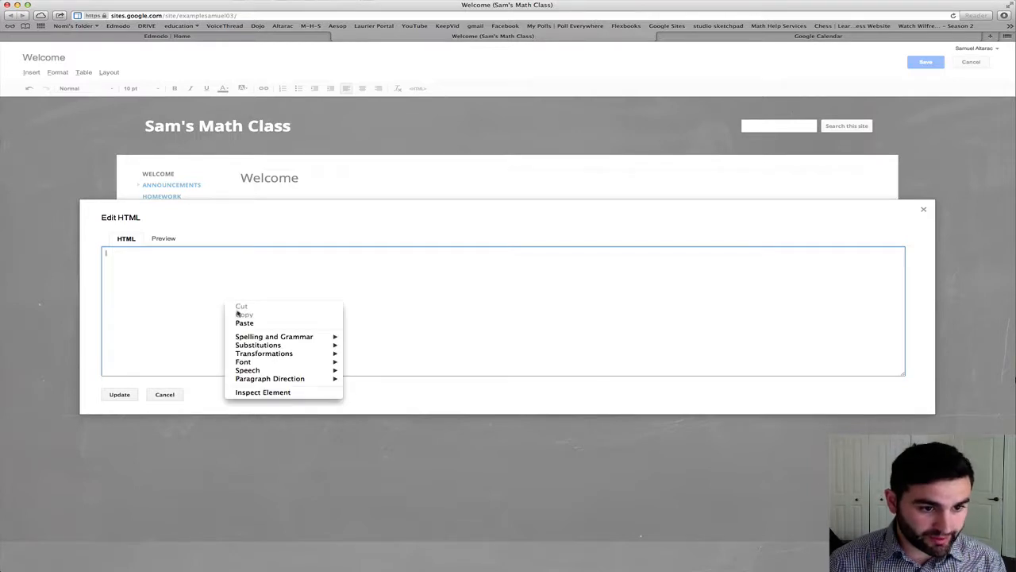
{"action": "left_click", "coordinate": [244, 323]}
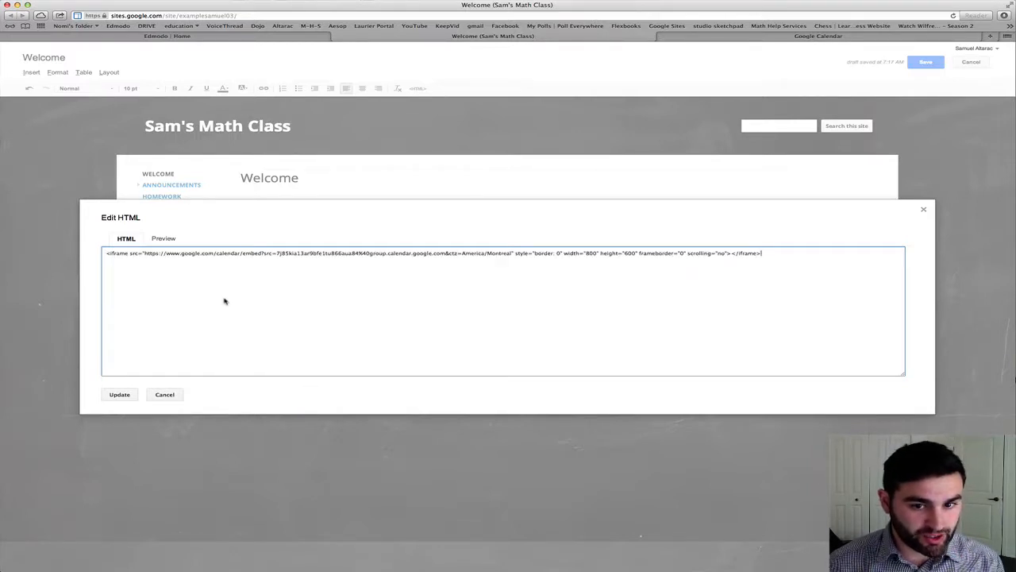
{"action": "left_click", "coordinate": [120, 396]}
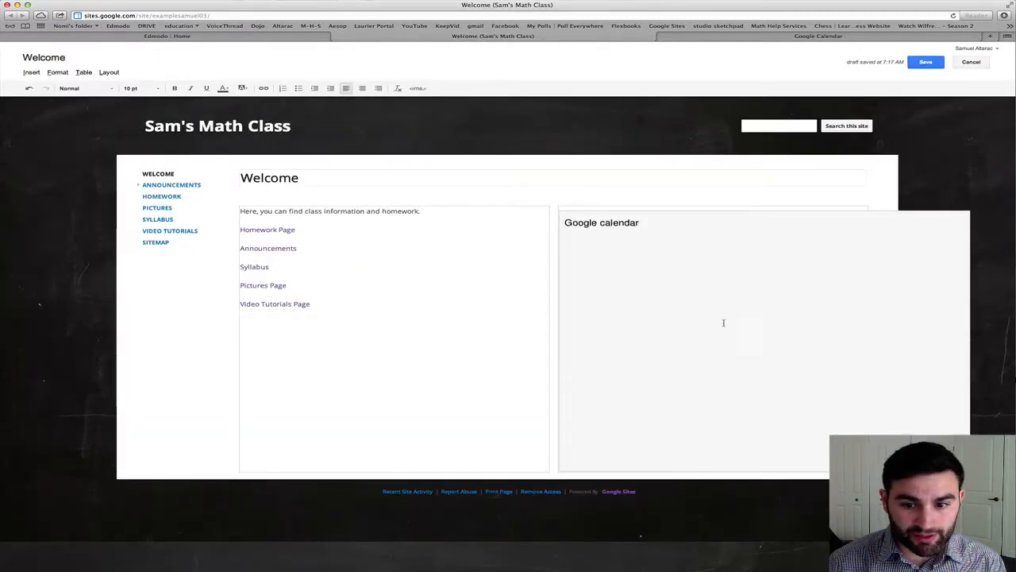
Set the embedded Google calendar's width to 600 pixels and centre it in its column
{"action": "left_click", "coordinate": [672, 290]}
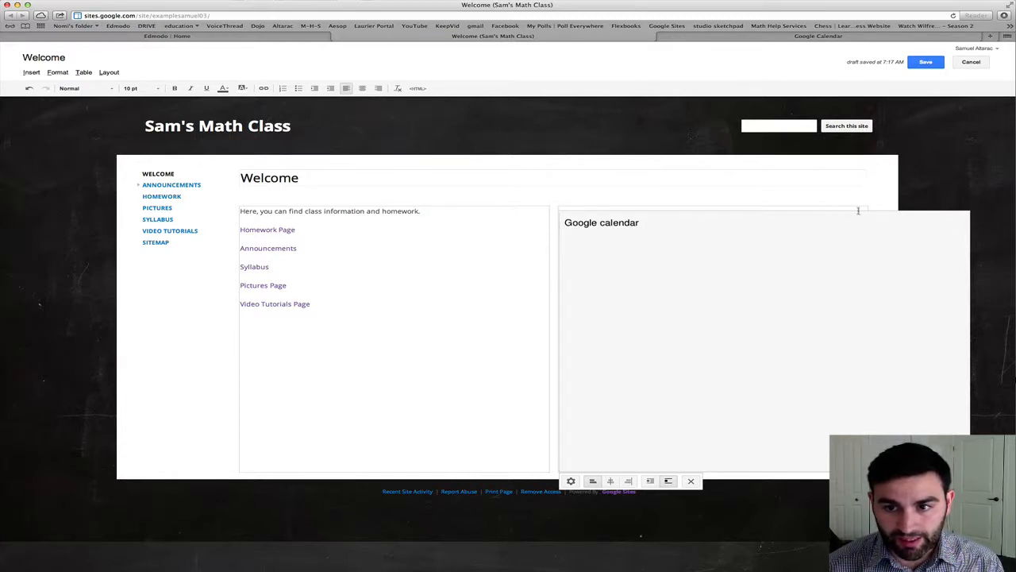
{"action": "left_click", "coordinate": [571, 482]}
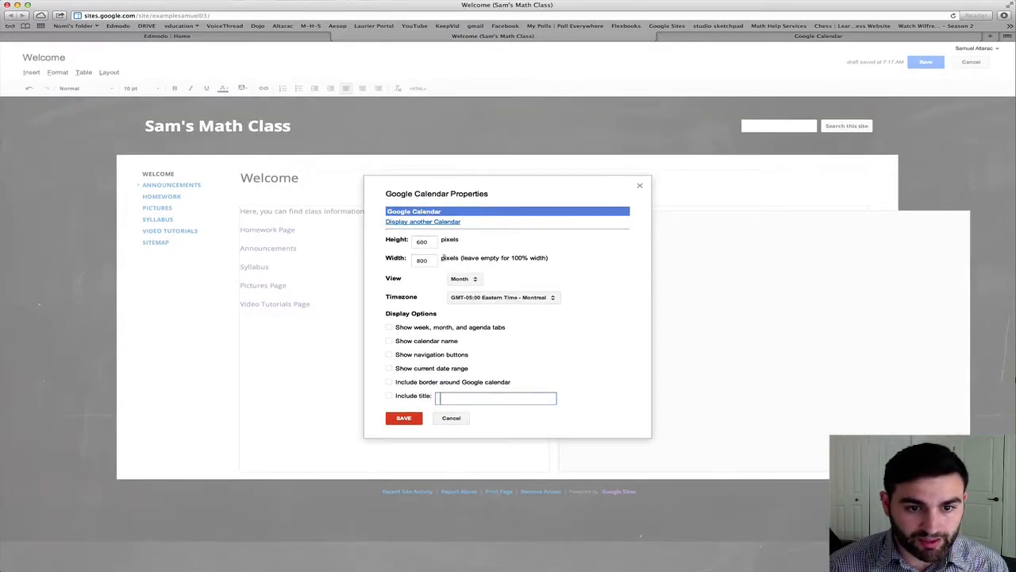
{"action": "left_click_drag", "start_coordinate": [436, 261], "coordinate": [416, 260]}
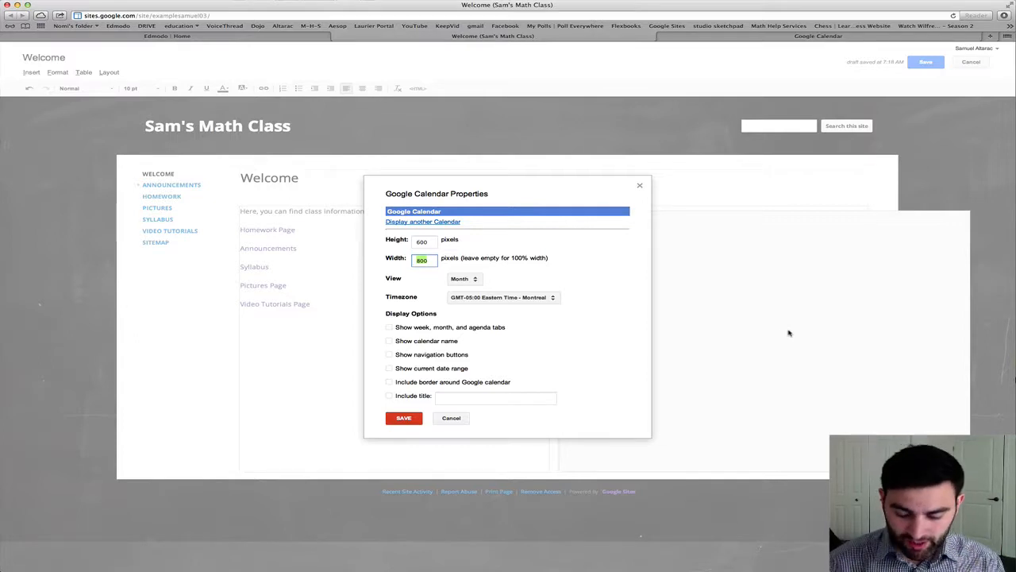
{"action": "type", "text": "6"}
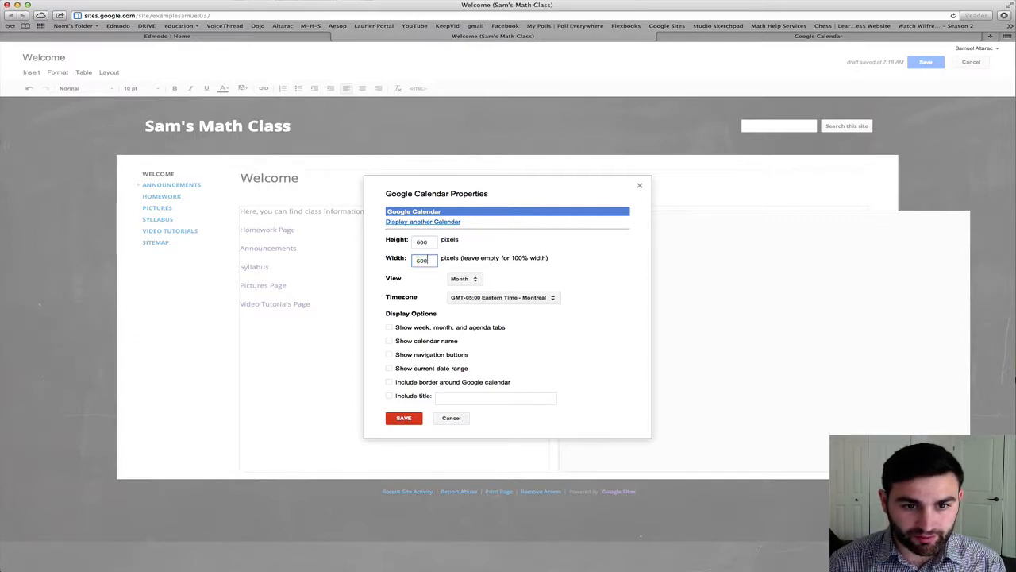
{"action": "type", "text": "00"}
{"action": "left_click", "coordinate": [404, 418]}
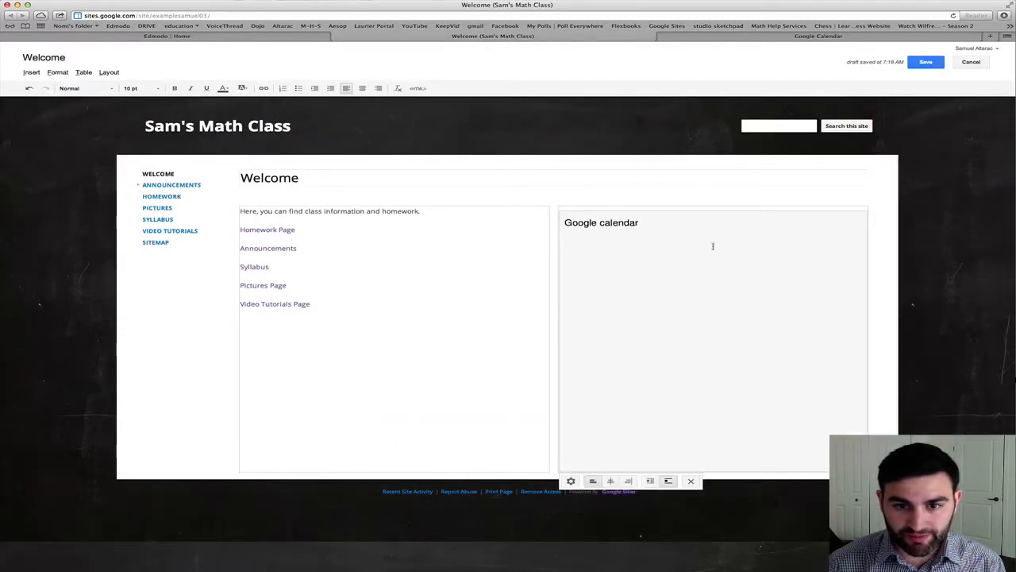
{"action": "left_click", "coordinate": [611, 481]}
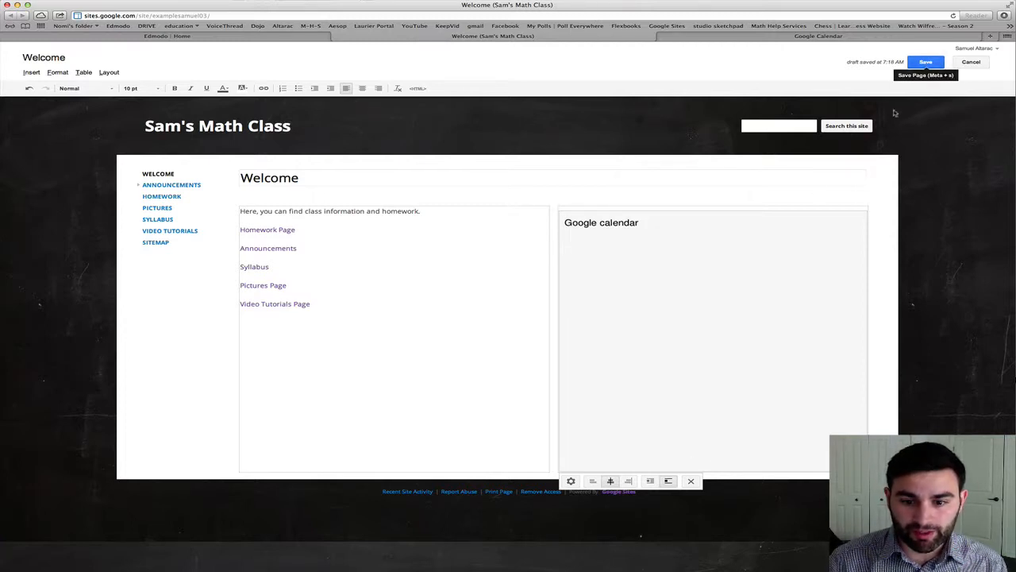
Enable only the calendar name and navigation buttons in the embedded calendar's display options, and save the Welcome page
{"action": "left_click", "coordinate": [571, 482]}
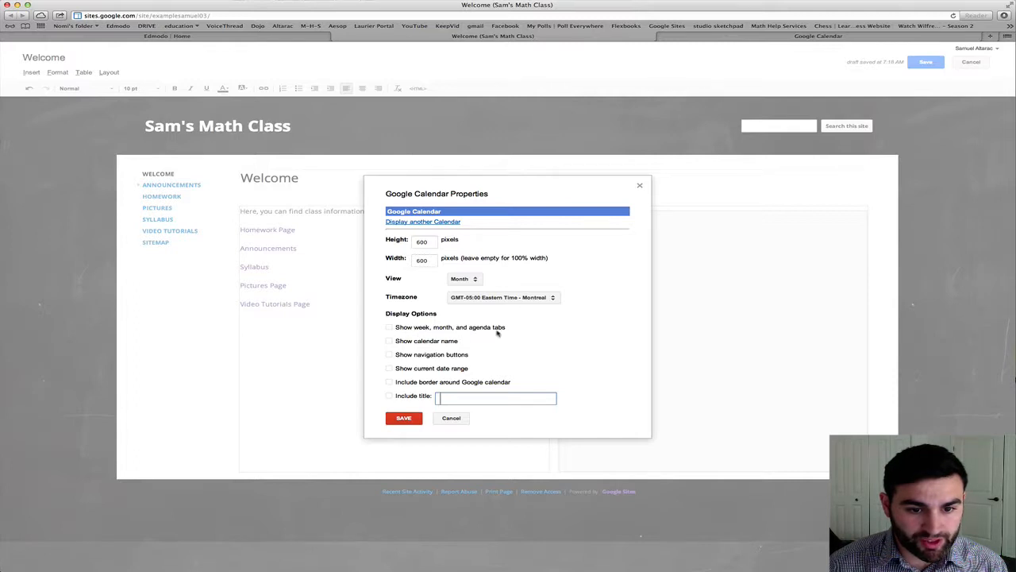
{"action": "left_click", "coordinate": [390, 327]}
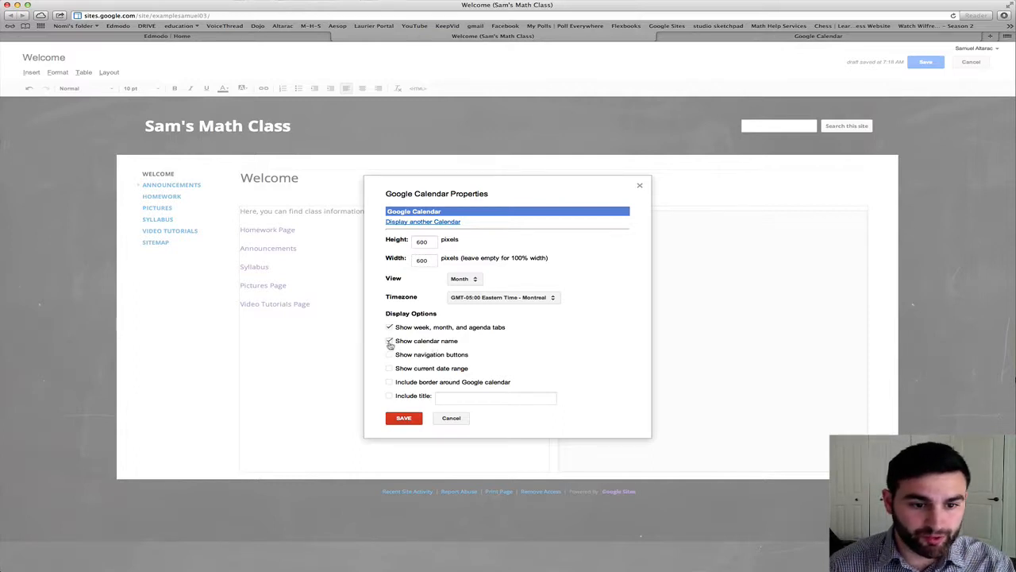
{"action": "left_click", "coordinate": [390, 342]}
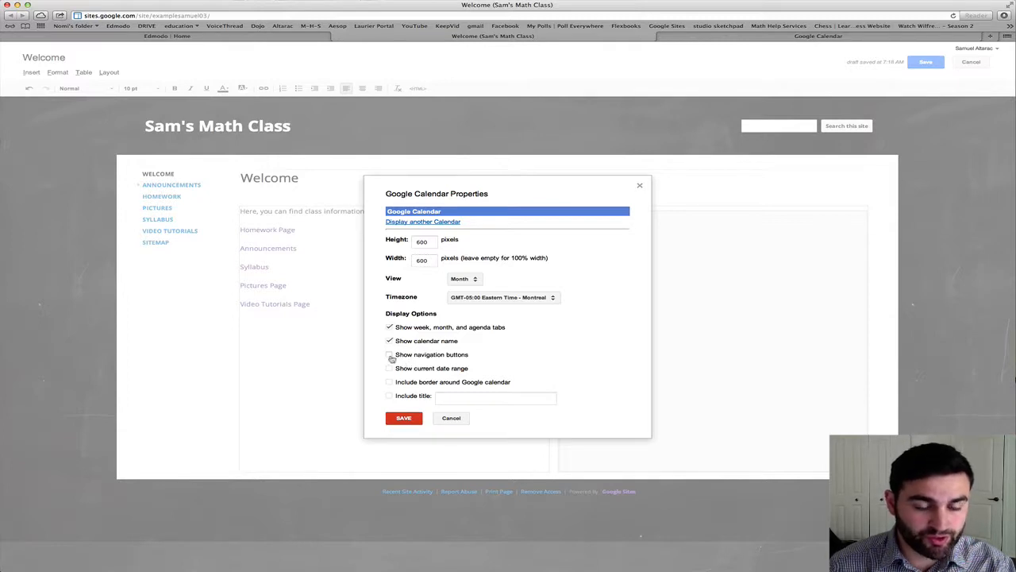
{"action": "left_click", "coordinate": [390, 355]}
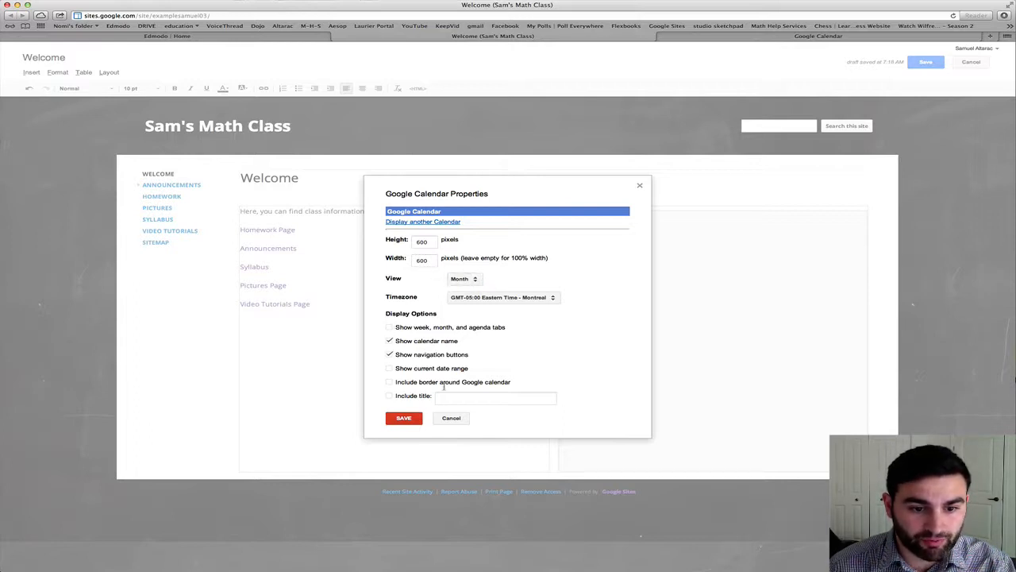
{"action": "left_click", "coordinate": [405, 418]}
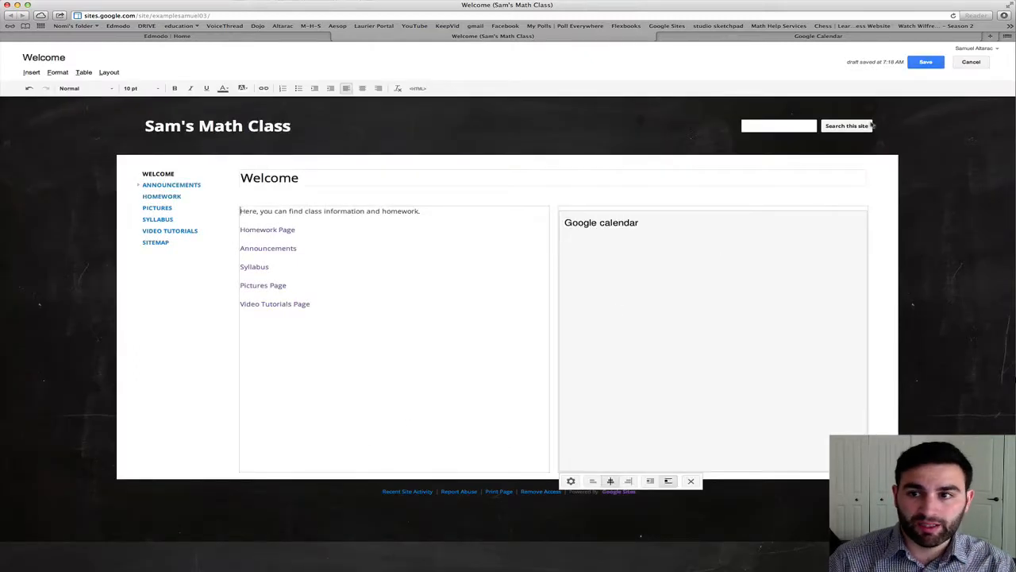
{"action": "left_click", "coordinate": [925, 62]}
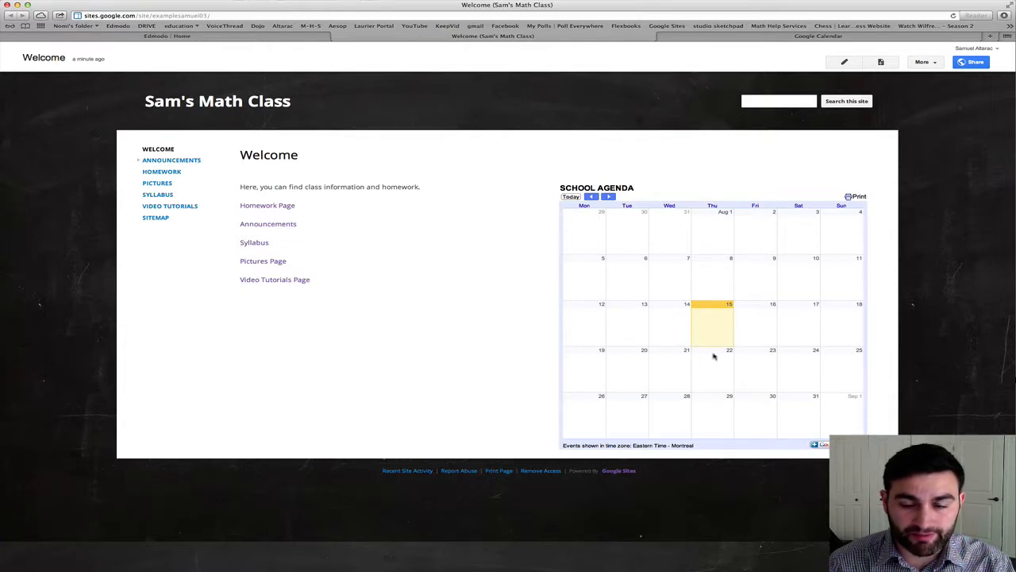
Switch to Google Calendar, return to the month view and create an event named "Example" on August 15 in the SCHOOL AGENDA calendar
{"action": "left_click", "coordinate": [737, 38]}
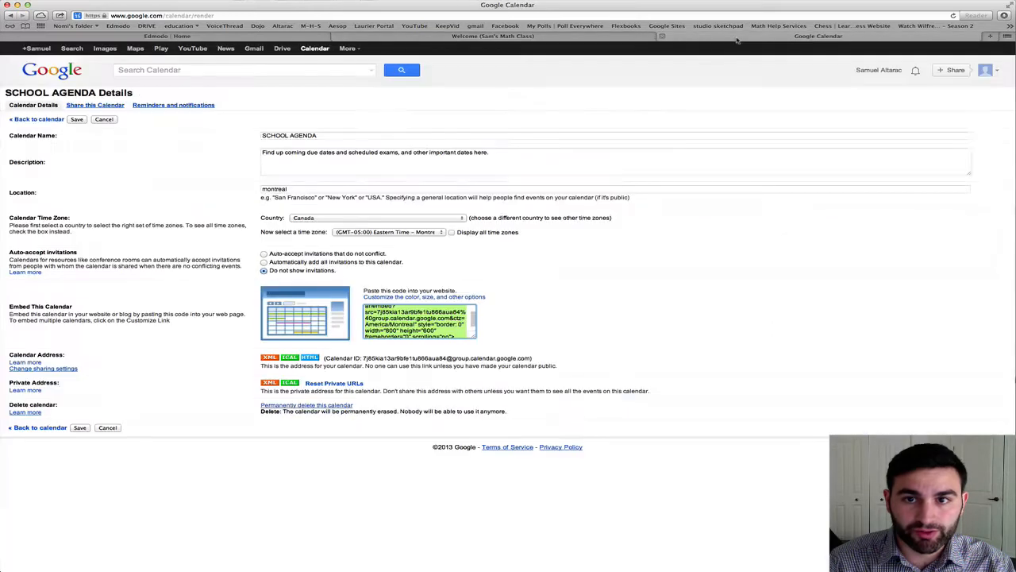
{"action": "left_click", "coordinate": [39, 120]}
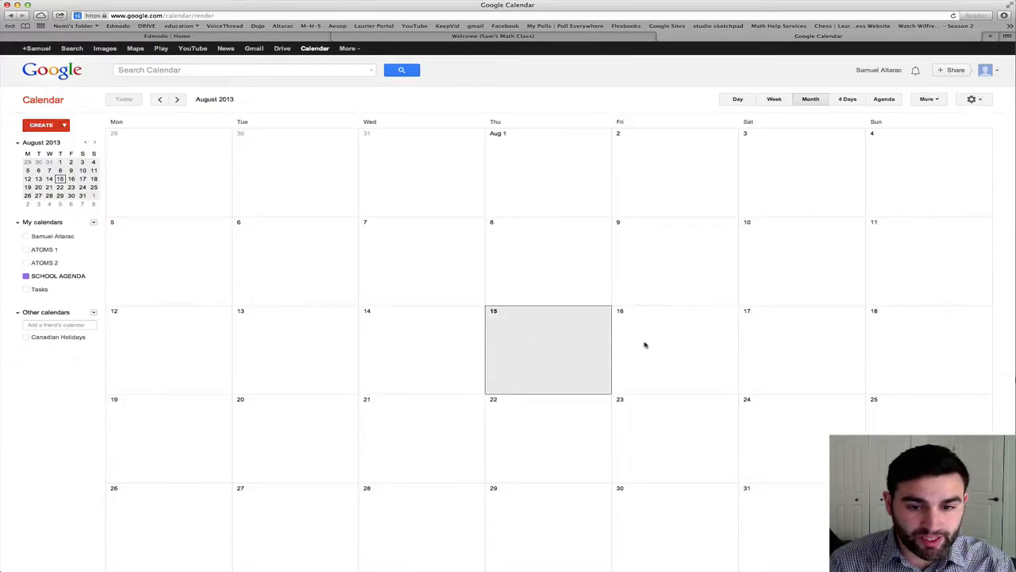
{"action": "right_click", "coordinate": [531, 341]}
{"action": "left_click", "coordinate": [513, 347]}
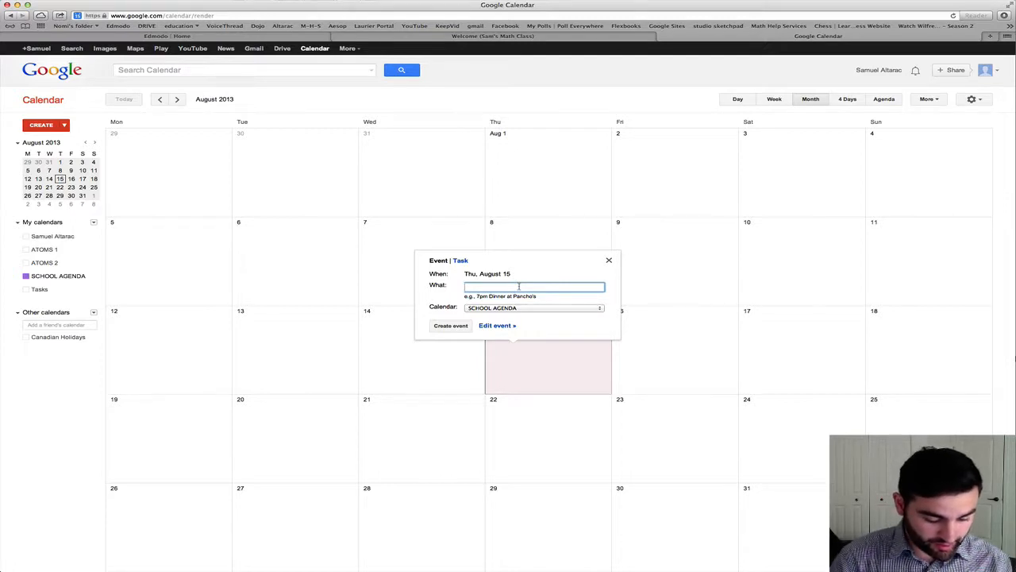
{"action": "type", "text": "Example"}
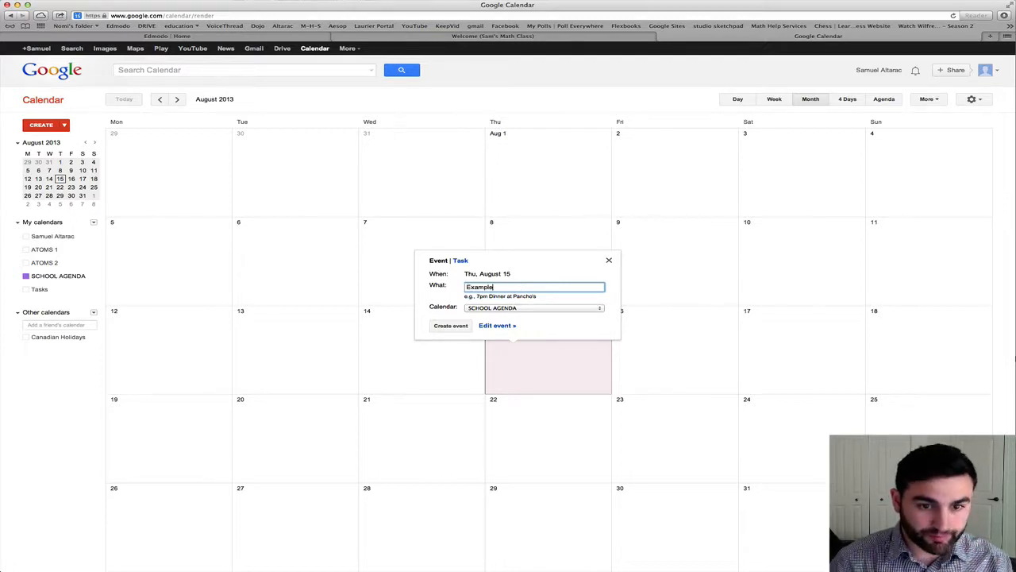
{"action": "left_click", "coordinate": [450, 326]}
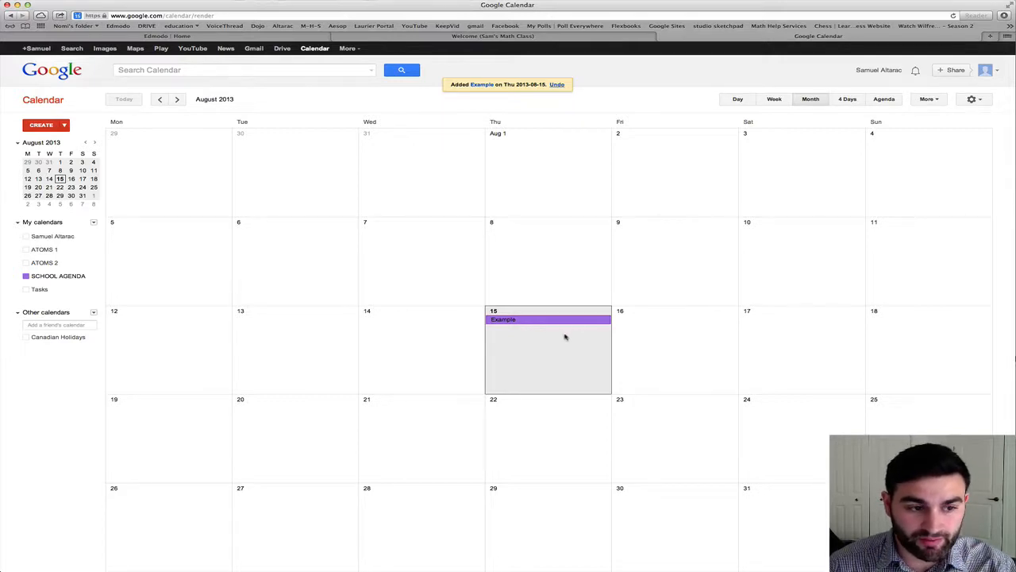
Open the "Example" event on August 15 for detailed editing and start its description
{"action": "left_click", "coordinate": [500, 322]}
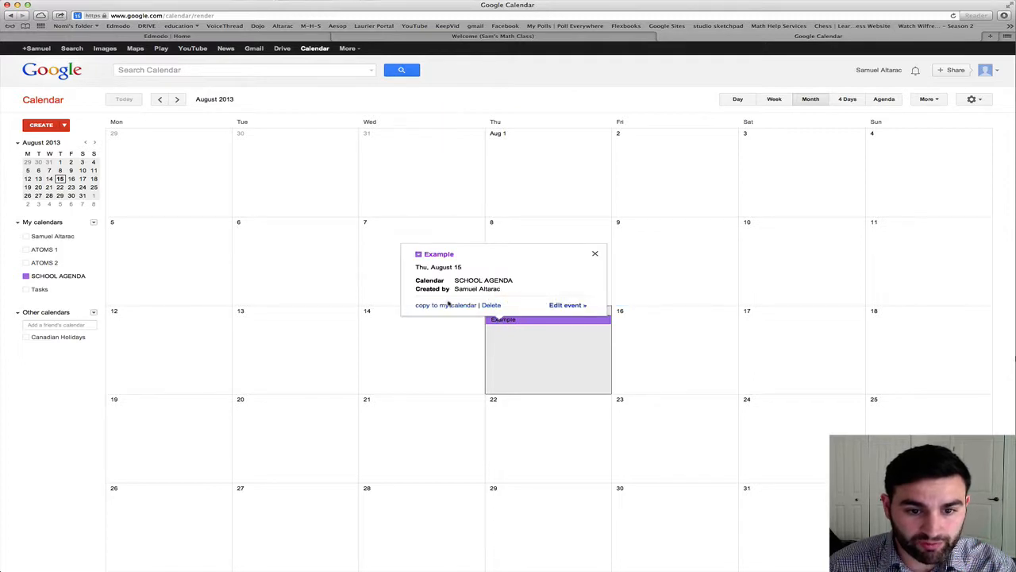
{"action": "left_click", "coordinate": [566, 305]}
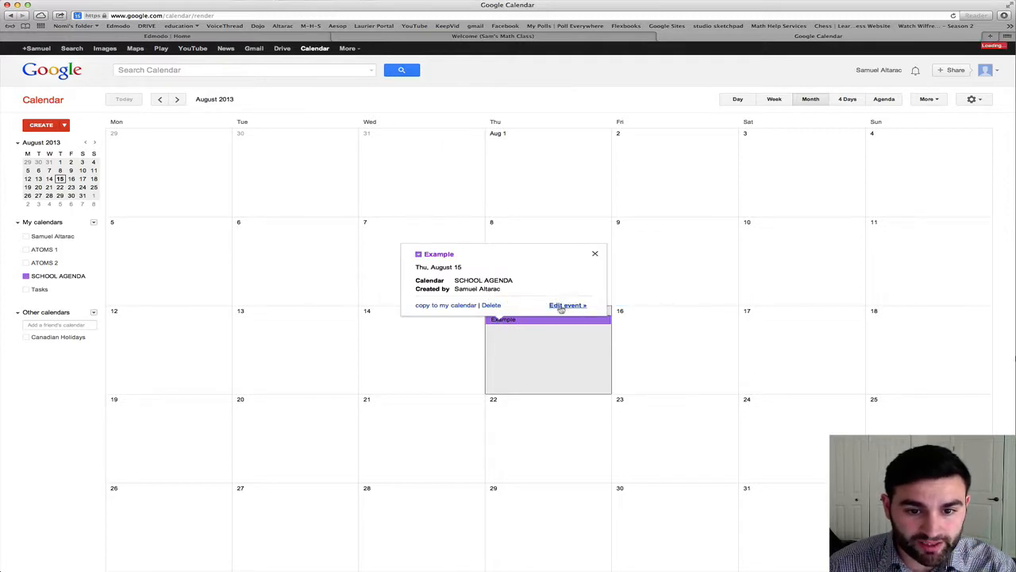
{"action": "left_click", "coordinate": [134, 266]}
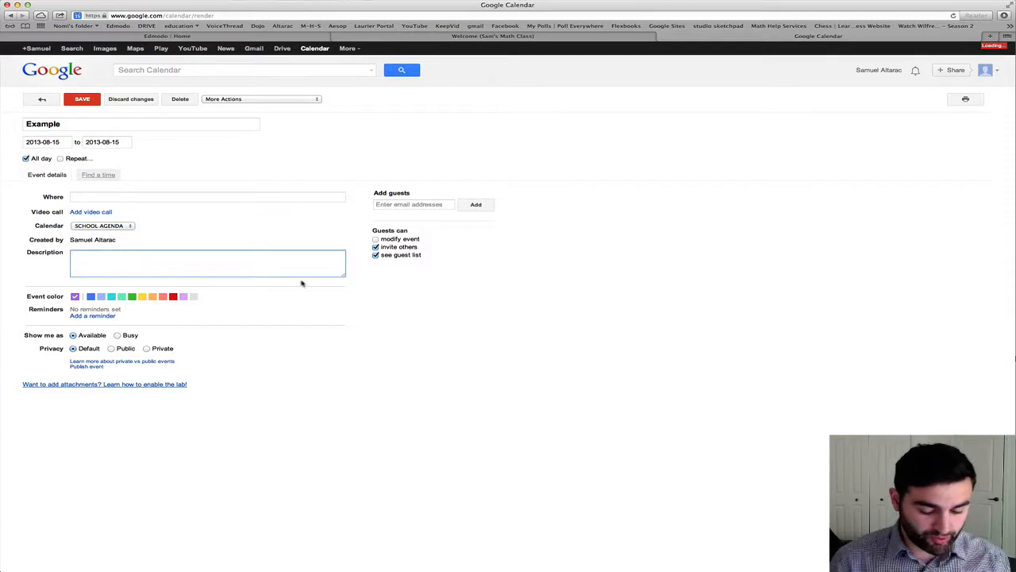